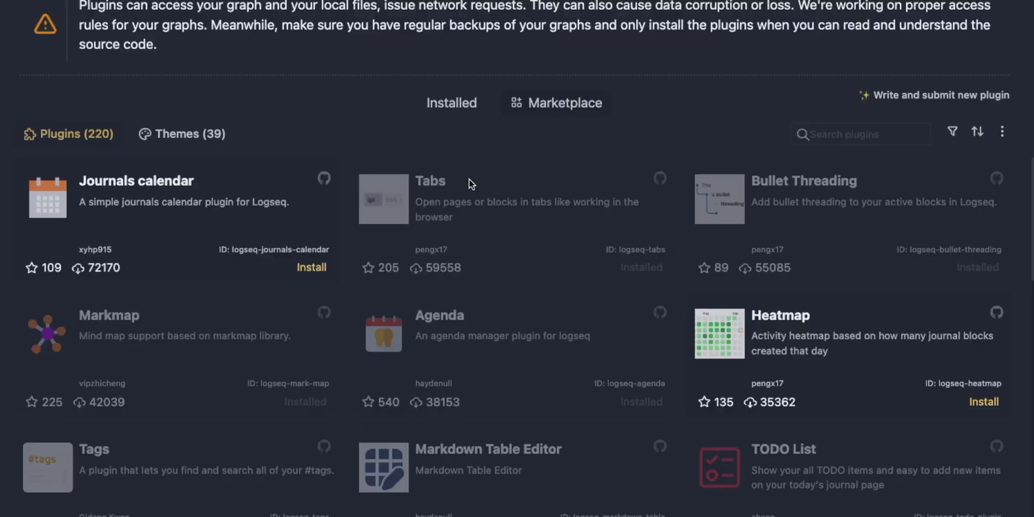
- Scroll the plugin Marketplace, then open the Pomodoro-technique demo page with per-task tomato timers
scroll(470, 178, "down", 2)
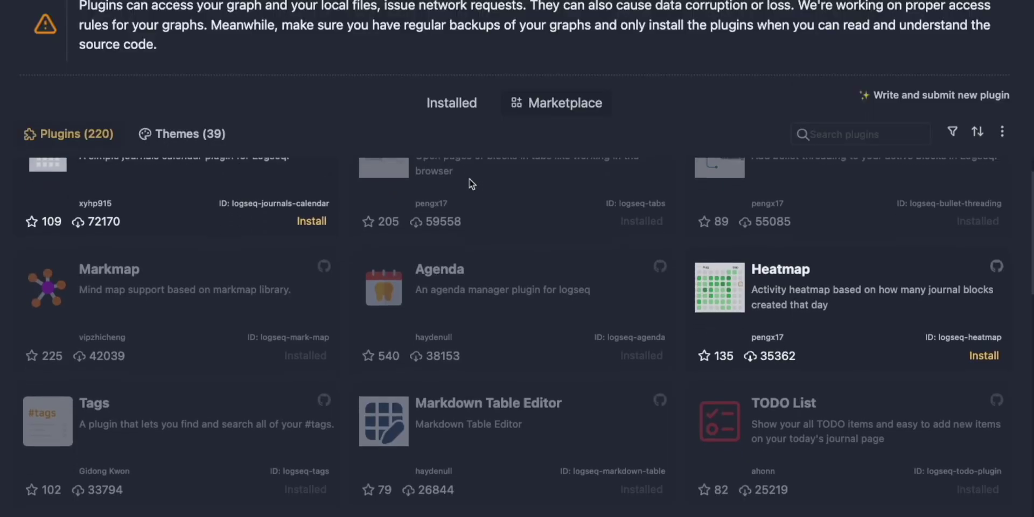
scroll(470, 179, "down", 6)
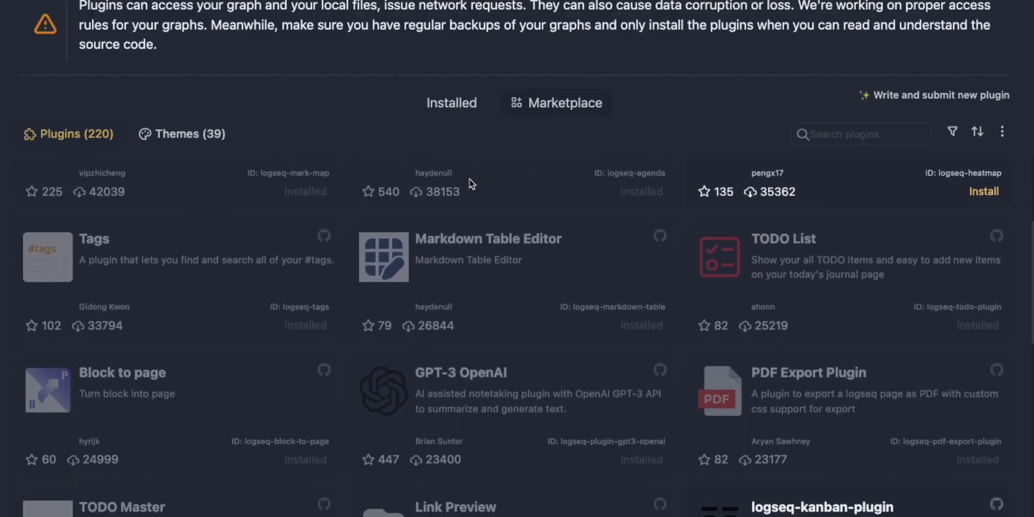
scroll(469, 179, "down", 6)
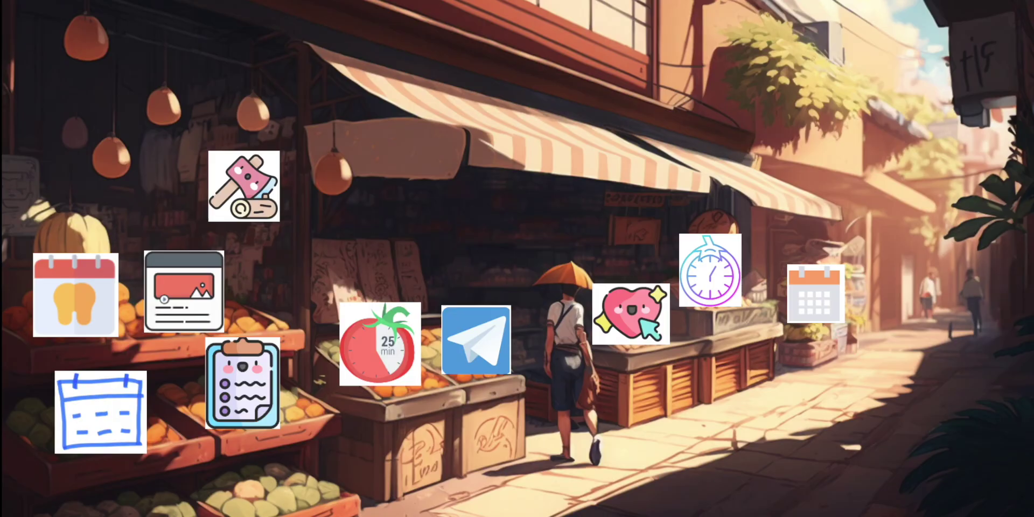
left_click(518, 253)
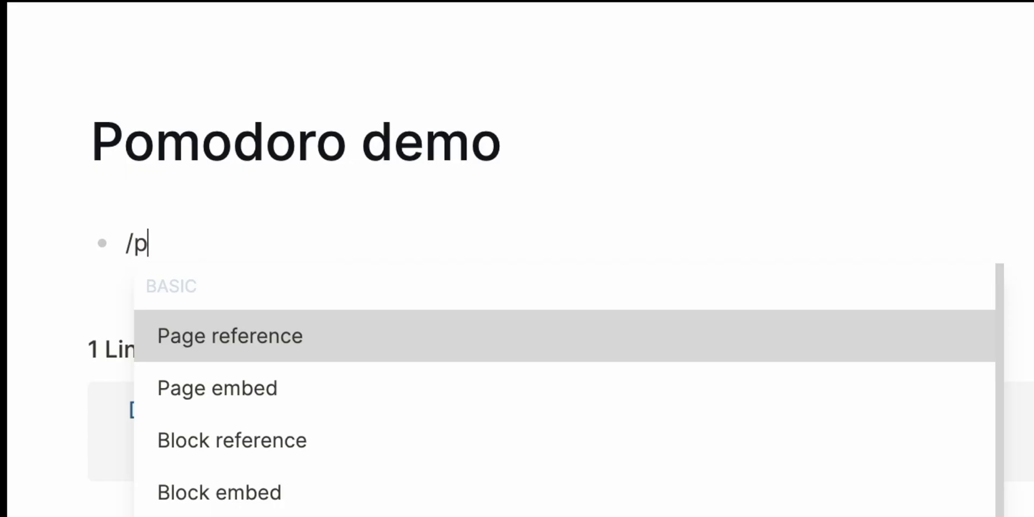
- Add a Pomodoro Technique timer to 'Do something useful', start it, and view the plugin settings
type("mo")
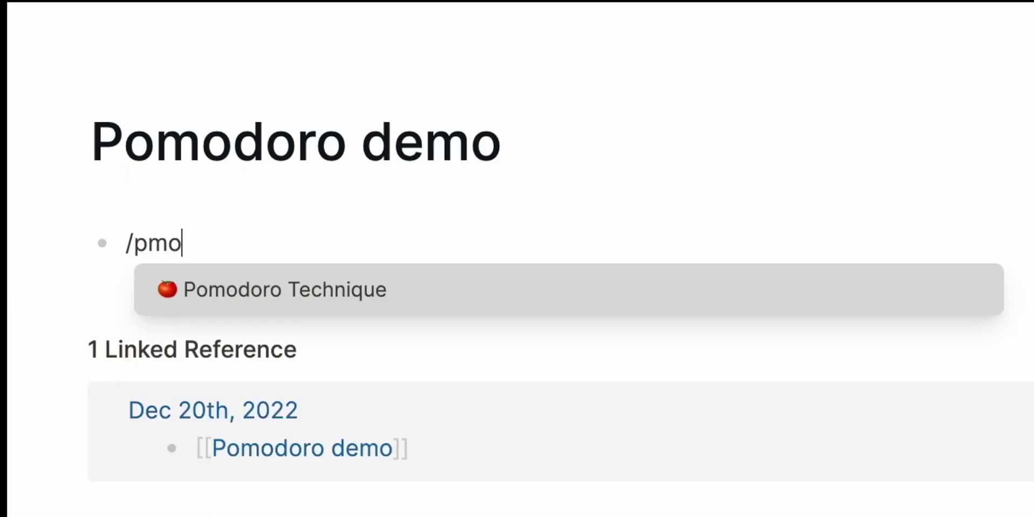
key("Return")
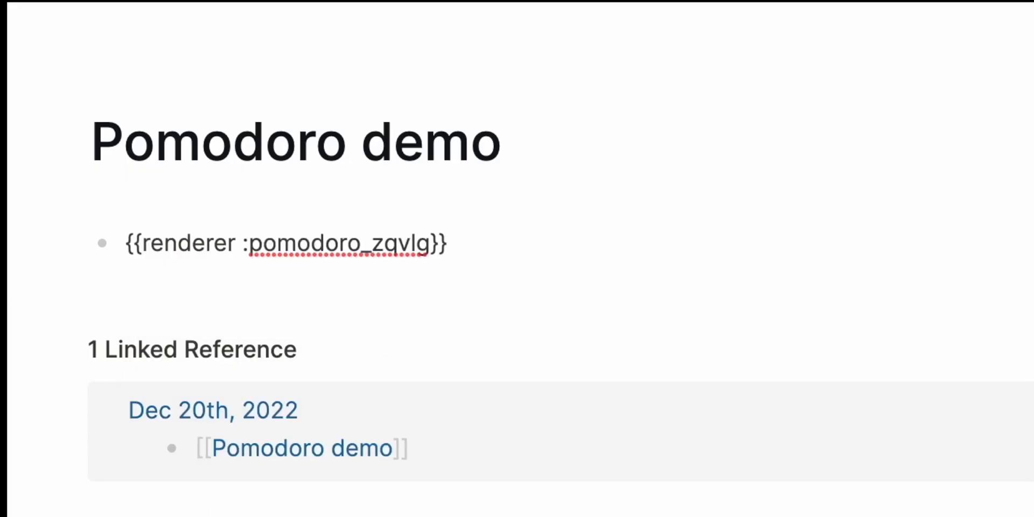
type("Do something useful")
key("Return")
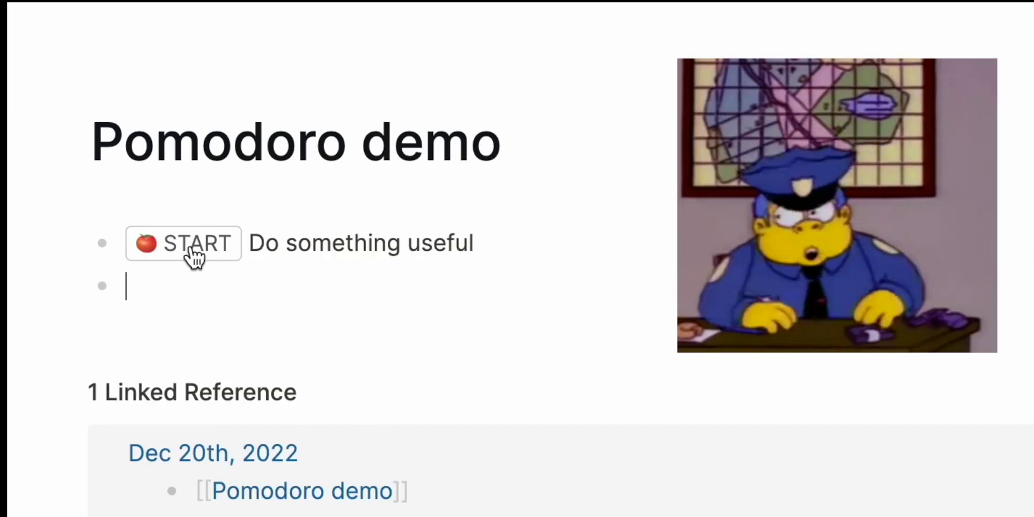
left_click(194, 254)
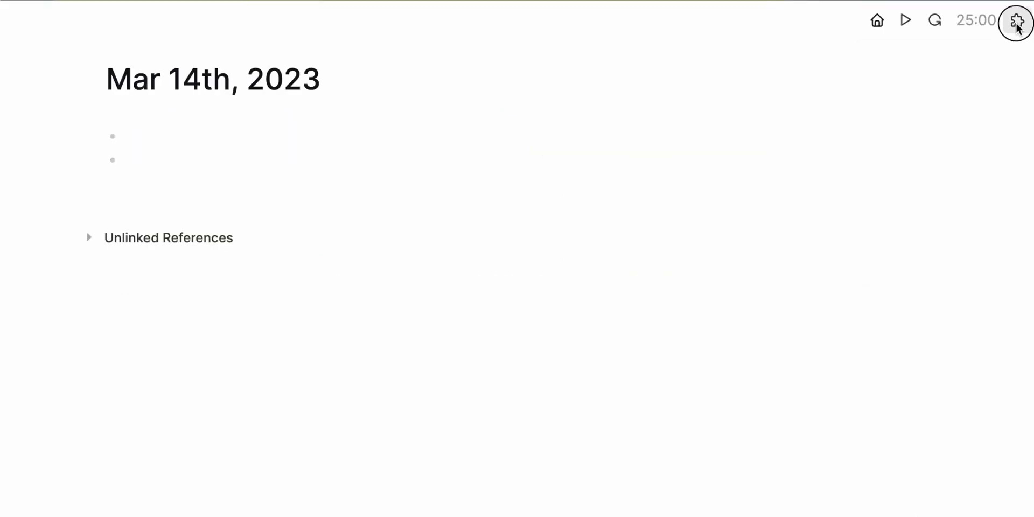
left_click(1016, 24)
left_click(939, 261)
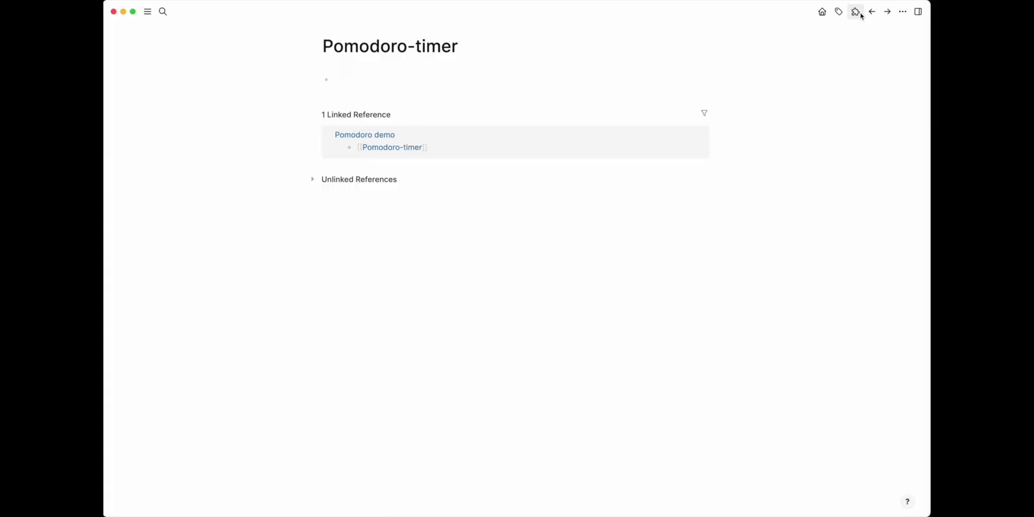
- Search the Marketplace for 'pomodo' and install the logseq-pomodoro-timer plugin
left_click(856, 11)
left_click(791, 83)
left_click(541, 140)
left_click(722, 158)
type("pomodo")
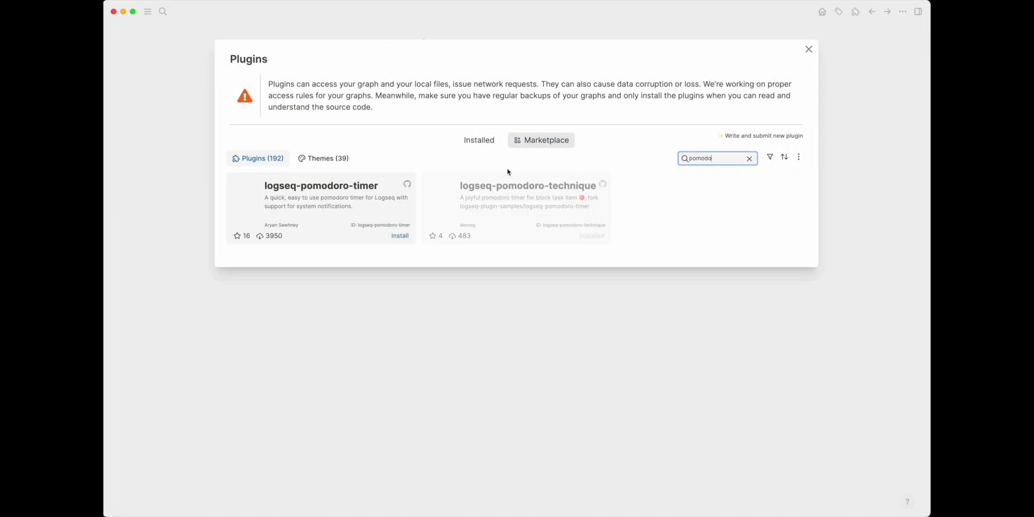
left_click(396, 235)
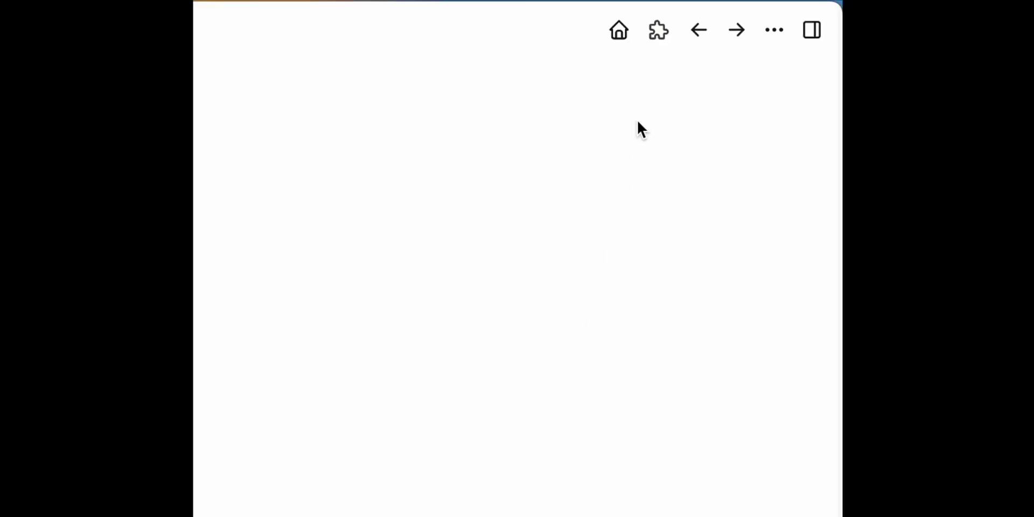
- Pin the pomodoro_timer, pomodoro_reset and pomodoro_pause commands to the toolbar
left_click(855, 11)
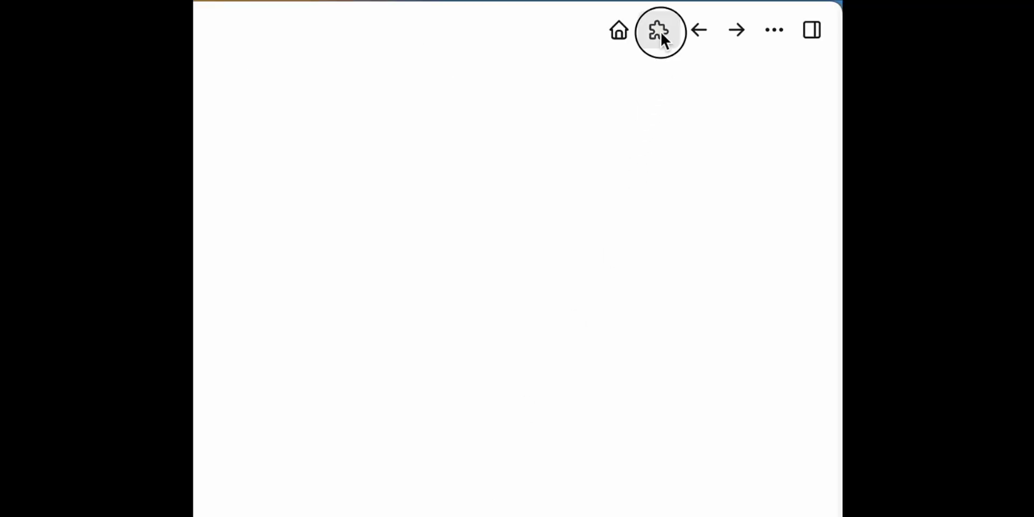
left_click(653, 281)
left_click(655, 225)
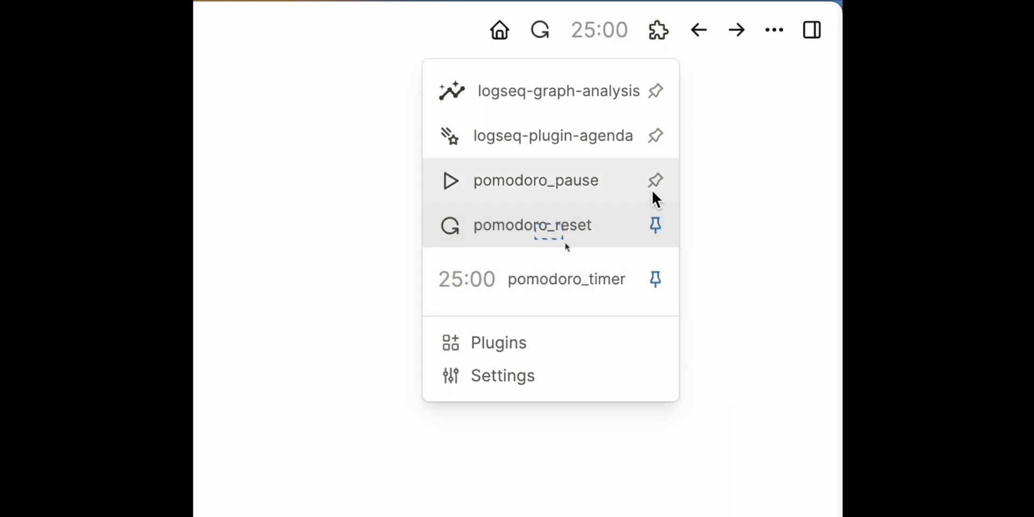
left_click(655, 181)
left_click(587, 433)
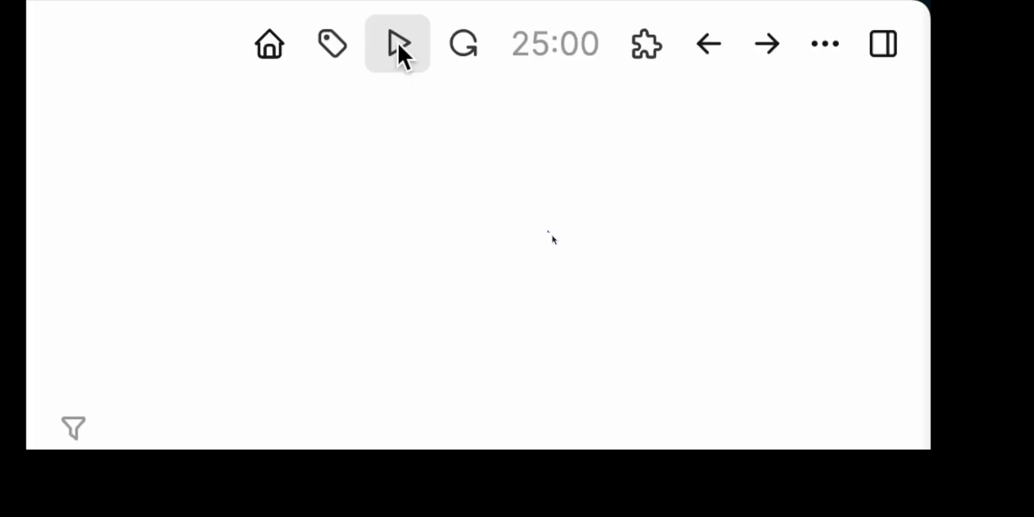
- Start the pomodoro countdown, pause and resume it, then view the plugin's settings
left_click(498, 30)
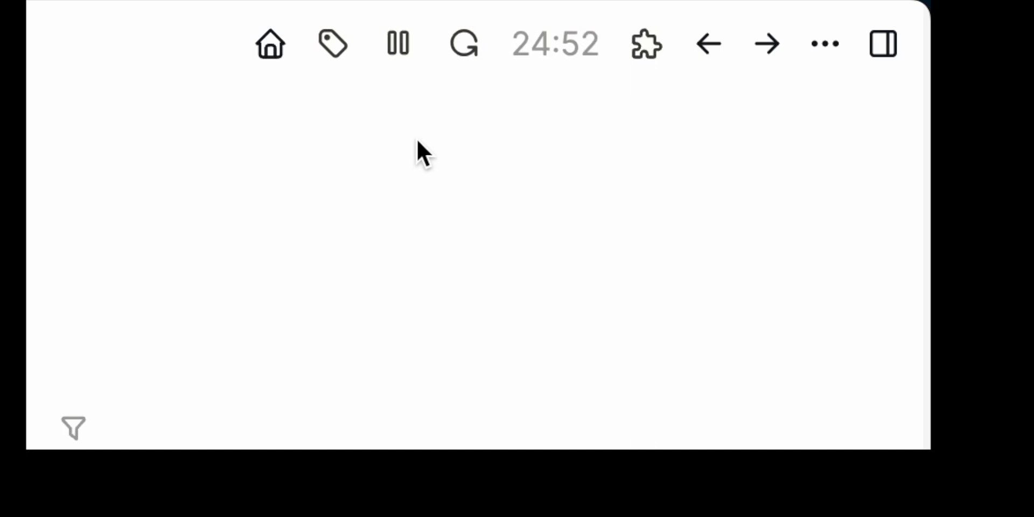
left_click(403, 54)
left_click(402, 79)
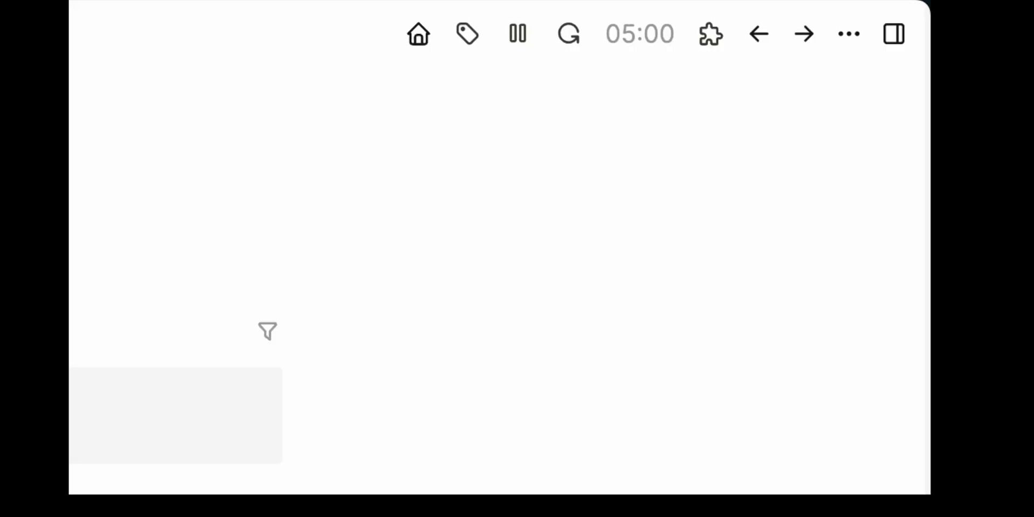
left_click(711, 34)
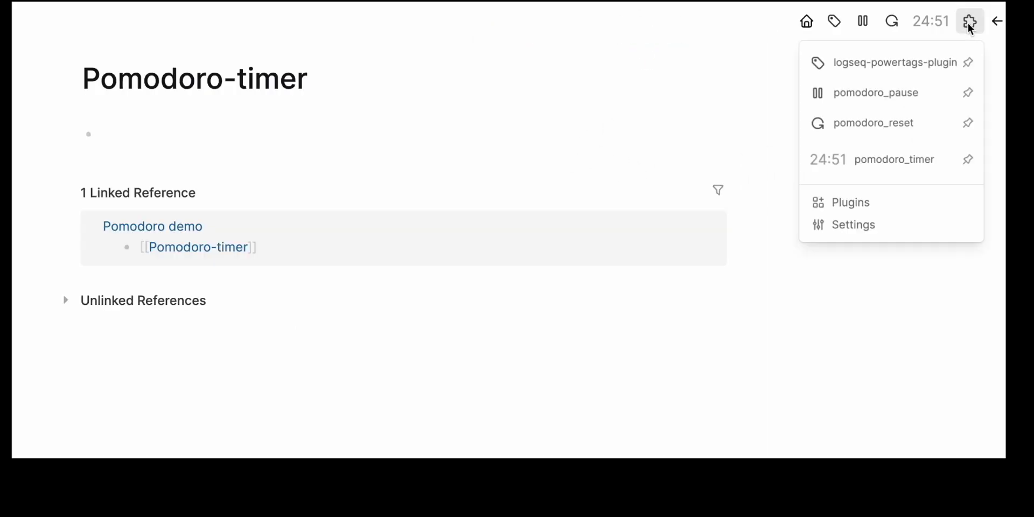
left_click(864, 232)
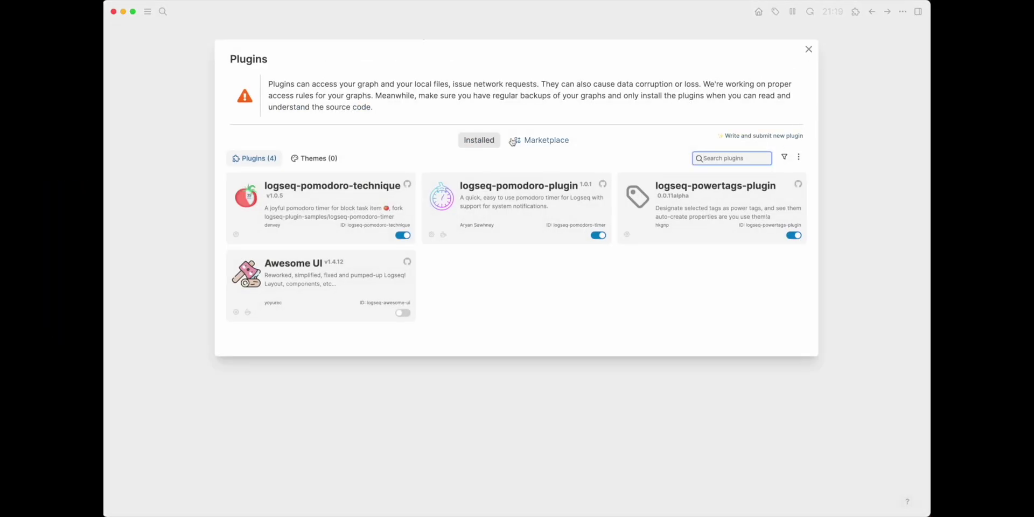
- Install the Agenda plugin and switch through its Calendar, Gantt, Timeline and Daily Log views
left_click(513, 140)
left_click(399, 236)
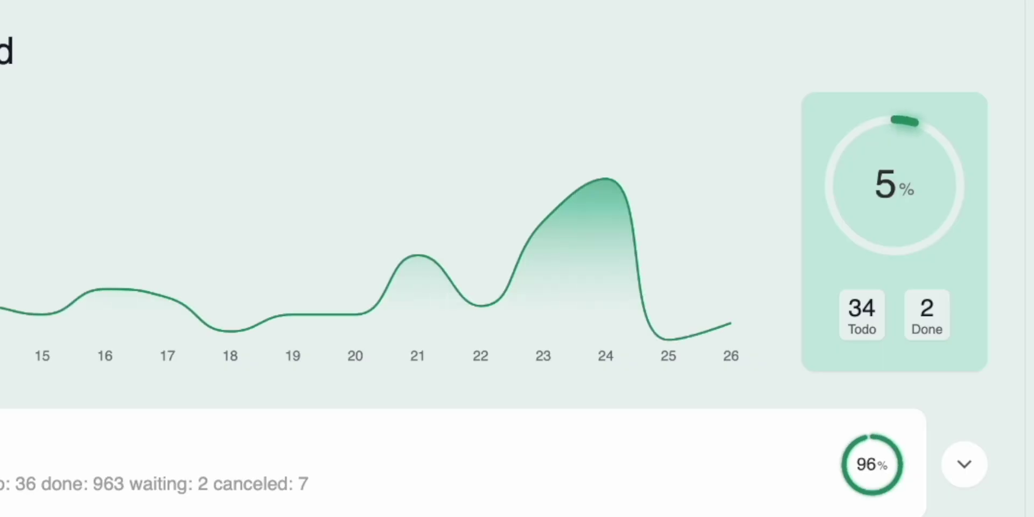
left_click(26, 169)
left_click(28, 215)
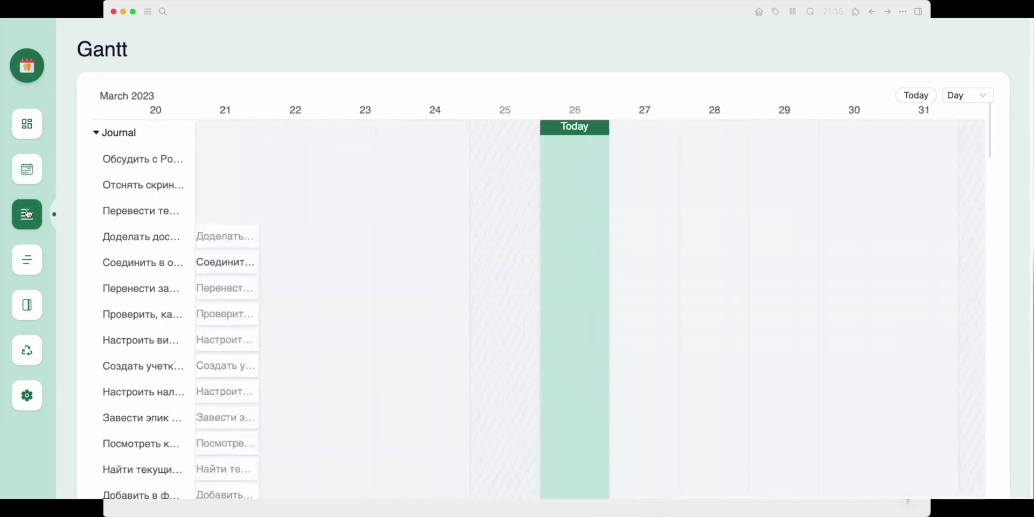
left_click(30, 261)
left_click(27, 305)
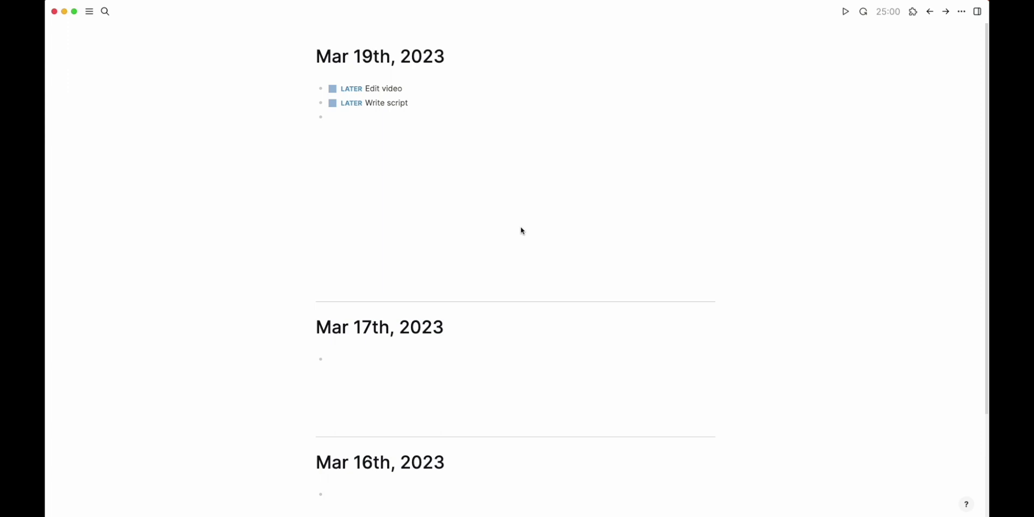
- Start a 25-minute Agenda pomodoro on Edit video and log a 'Friend's call' interruption
right_click(321, 88)
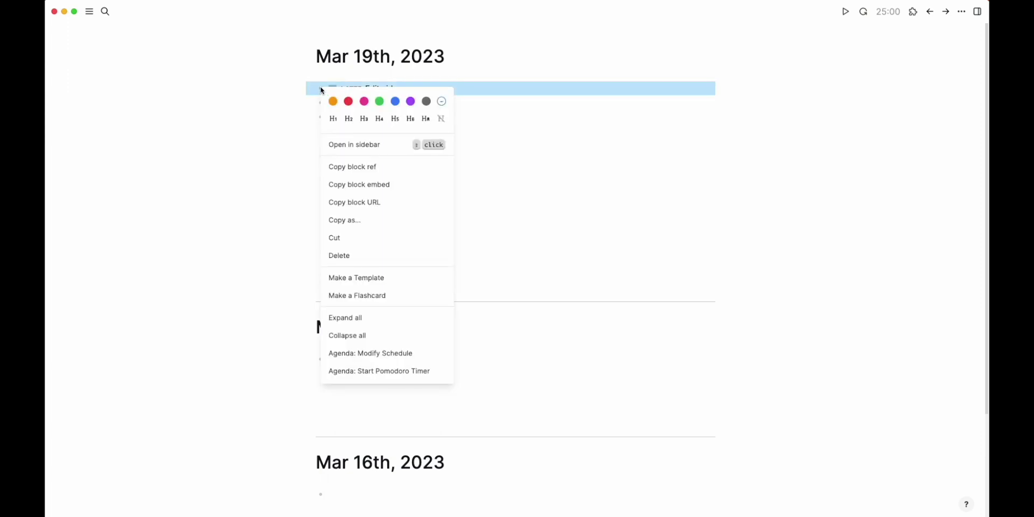
left_click(405, 373)
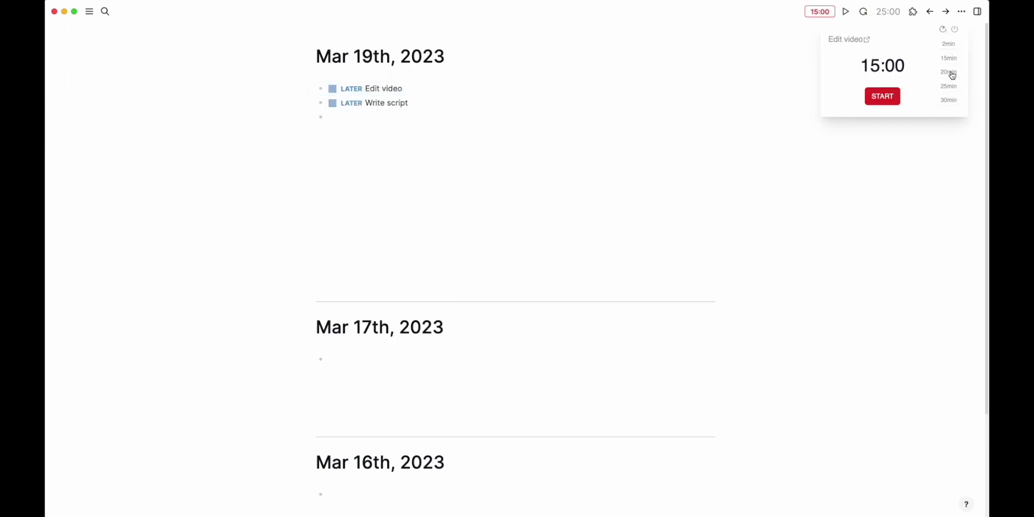
left_click(883, 97)
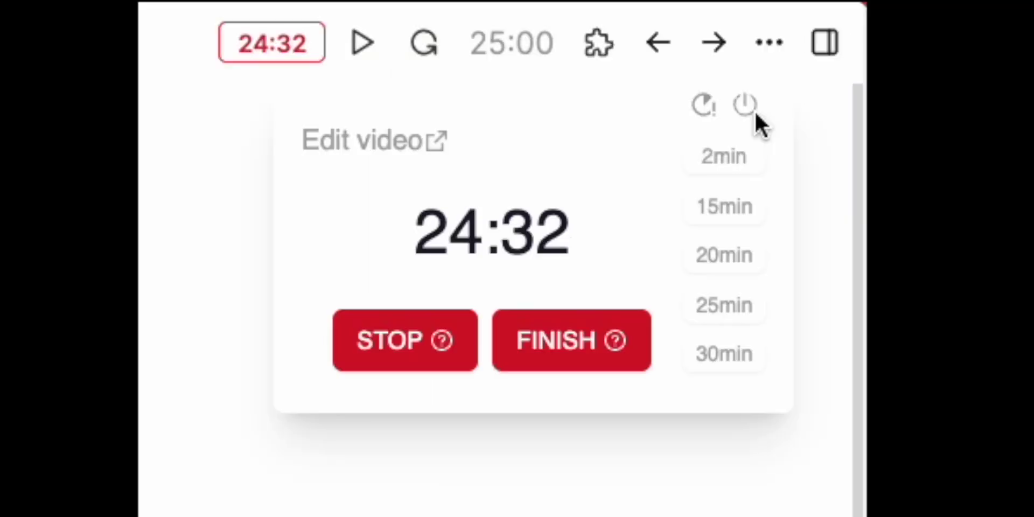
left_click(703, 105)
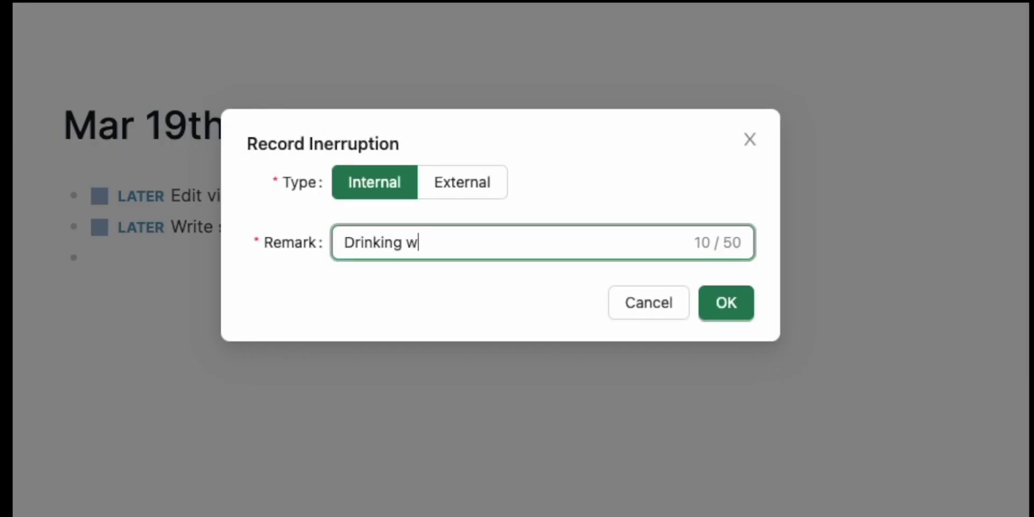
type("ater")
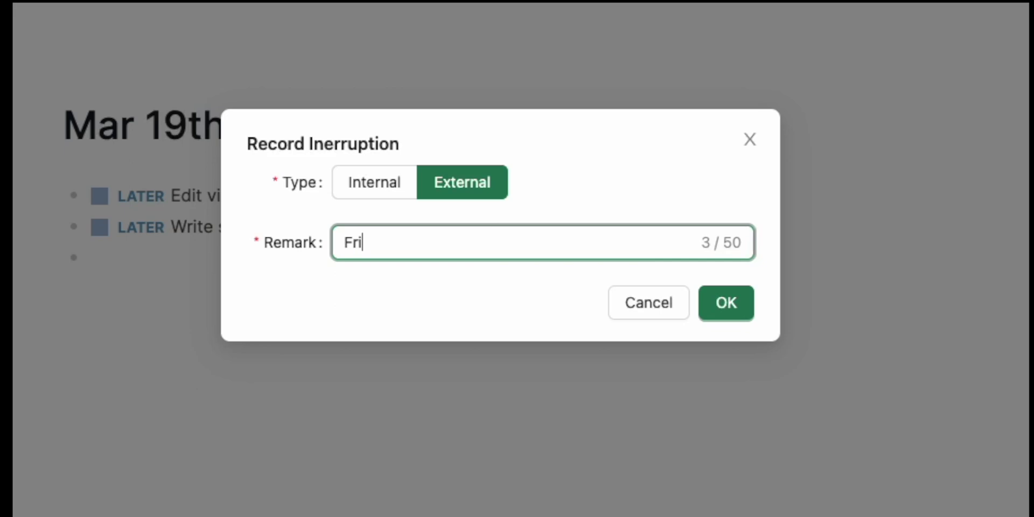
type("end's call")
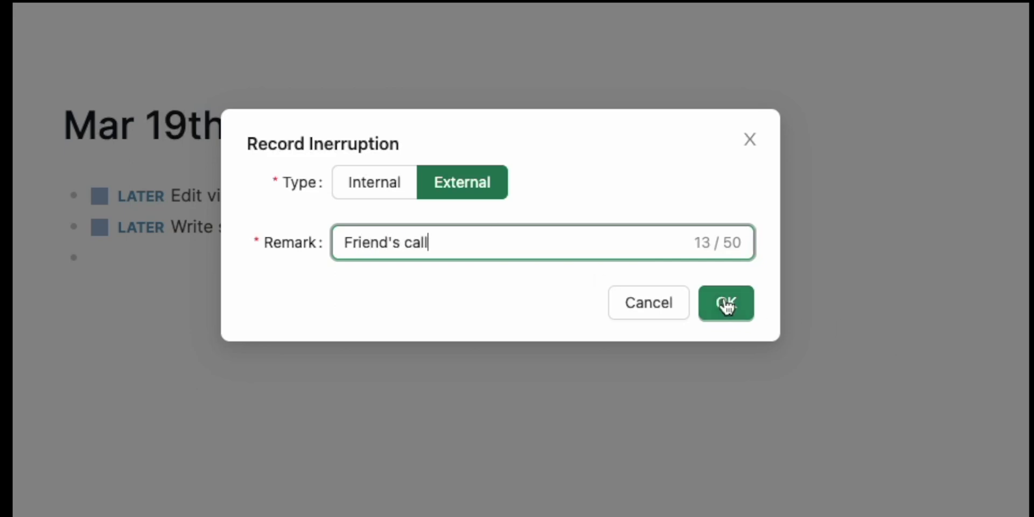
left_click(726, 305)
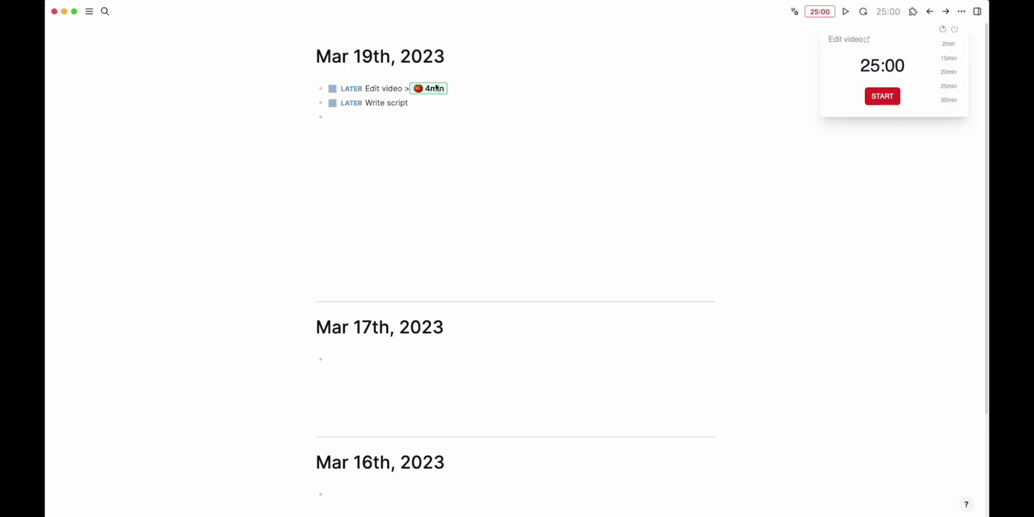
- Review Edit video's pomodoro history and interruptions, jump to its journal, and give up the pomodoro
left_click(436, 88)
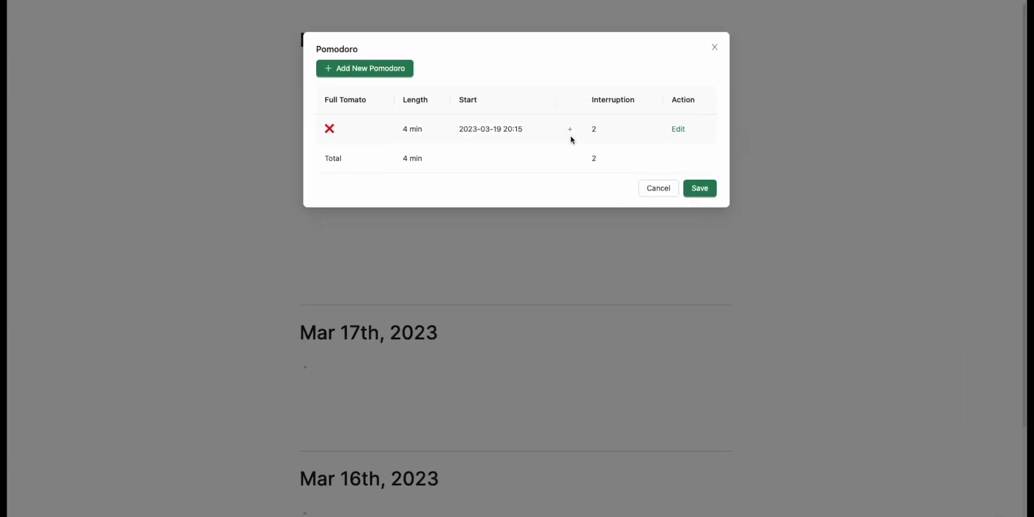
left_click(565, 138)
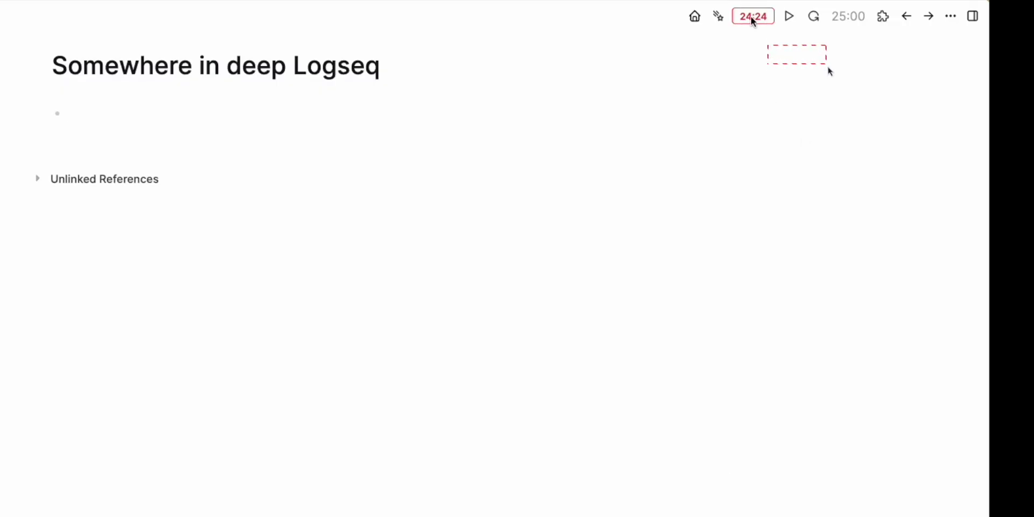
left_click(752, 20)
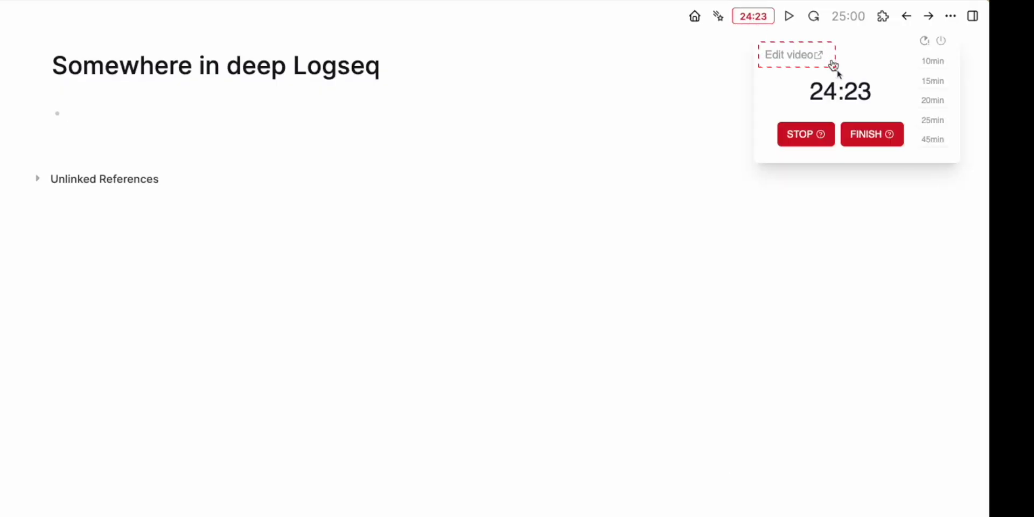
left_click(798, 56)
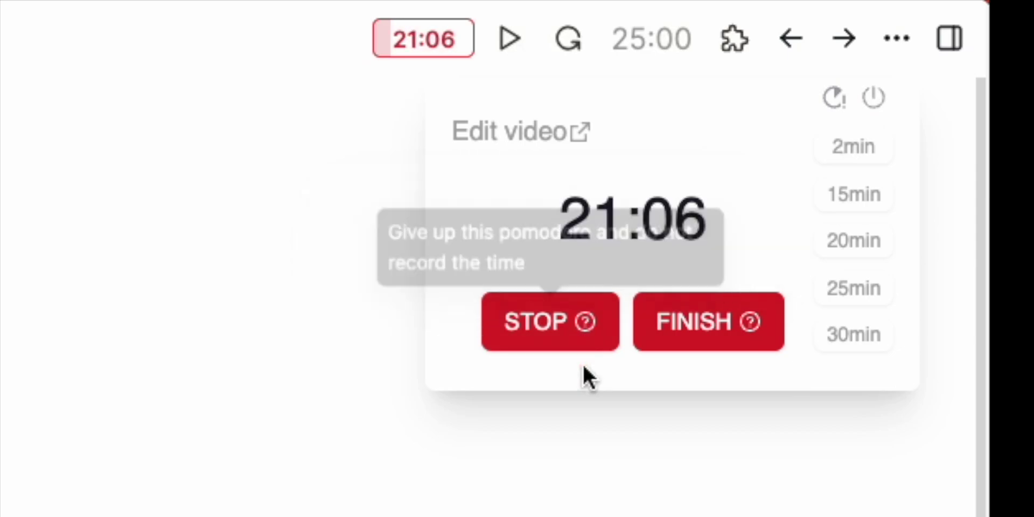
left_click(562, 355)
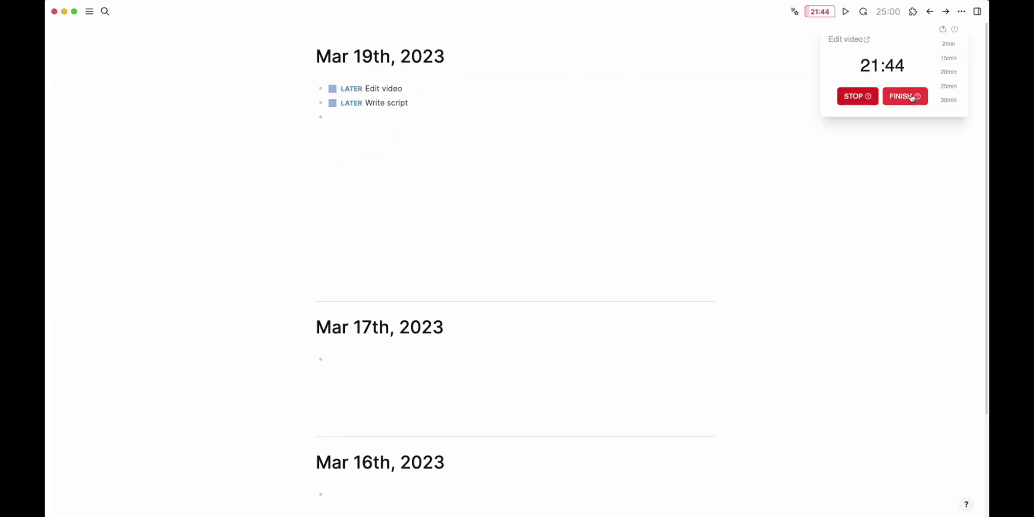
- Finish the current pomodoro, add and save an extra 25-minute pomodoro entry, then open Agenda
left_click(912, 97)
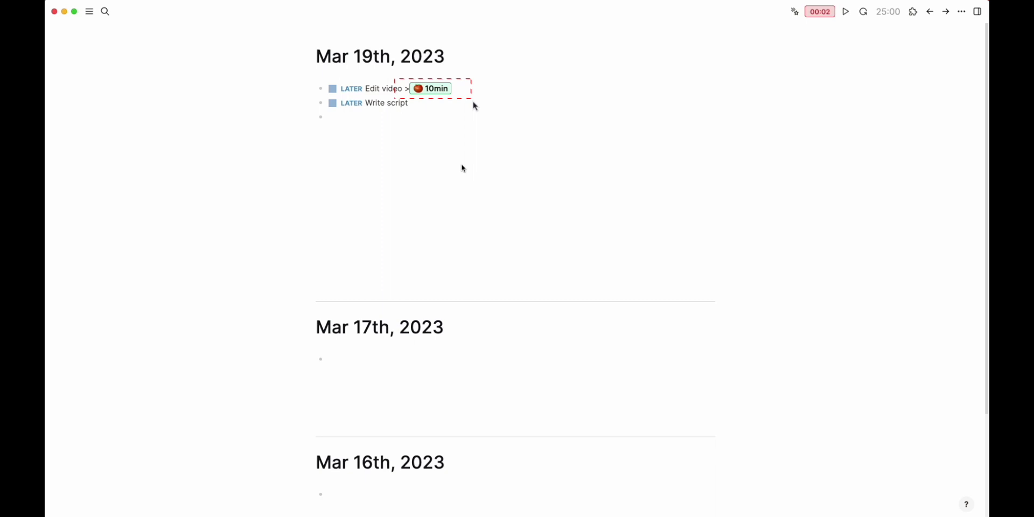
left_click(435, 103)
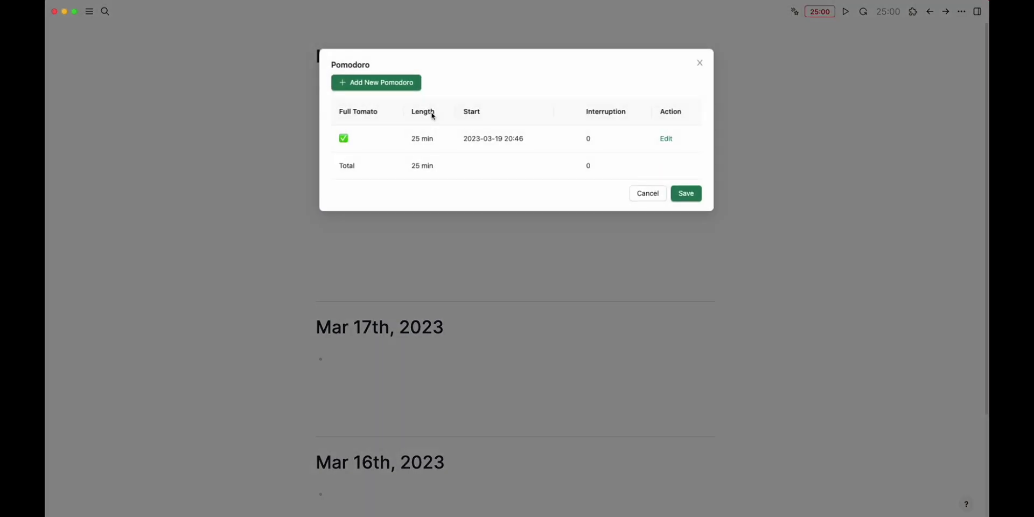
left_click(391, 87)
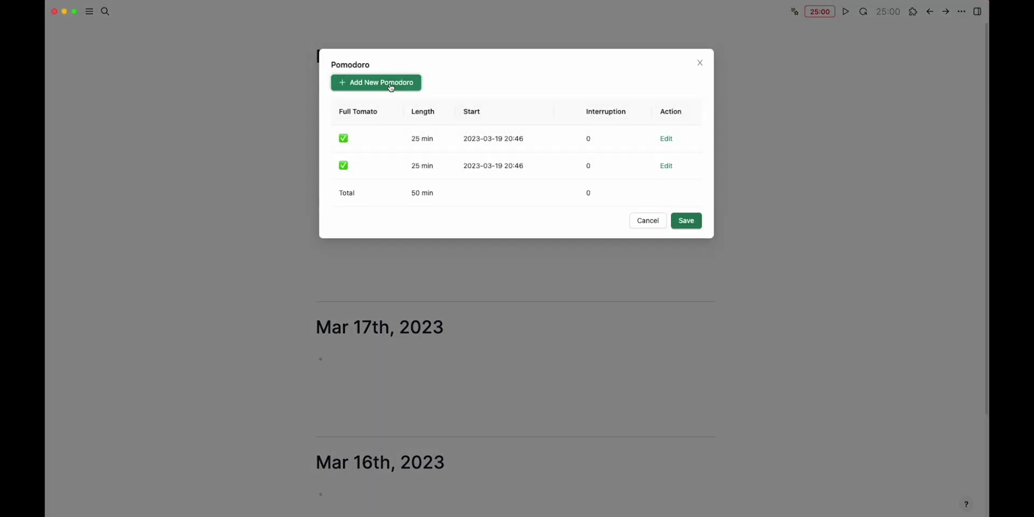
left_click(686, 221)
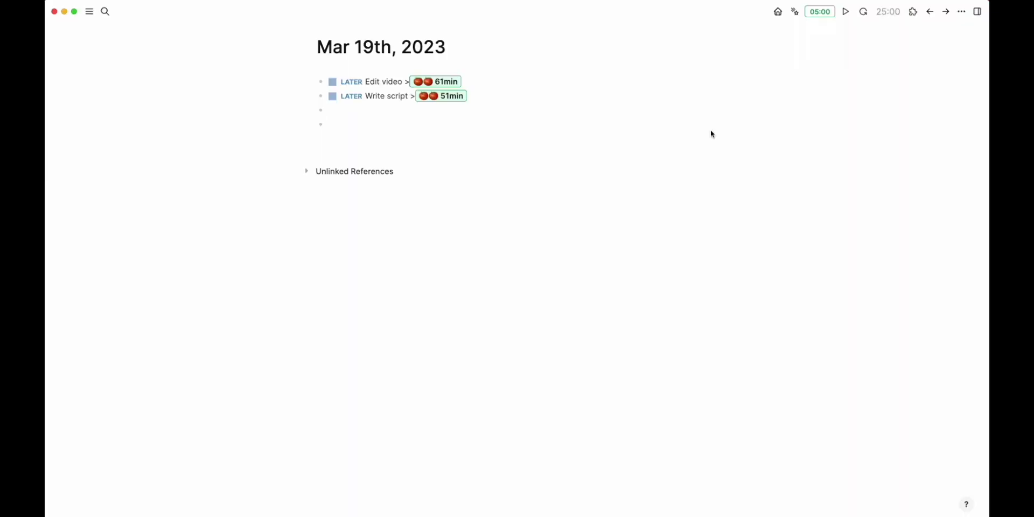
left_click(794, 11)
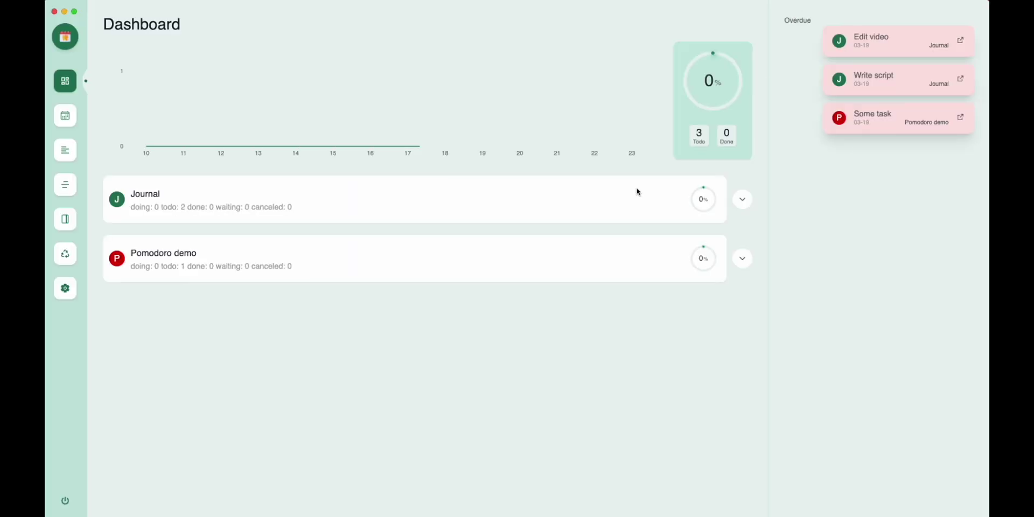
- Open the Agenda pomodoro Review and toggle its chart between bars and lines
left_click(65, 254)
mouse_move(219, 346)
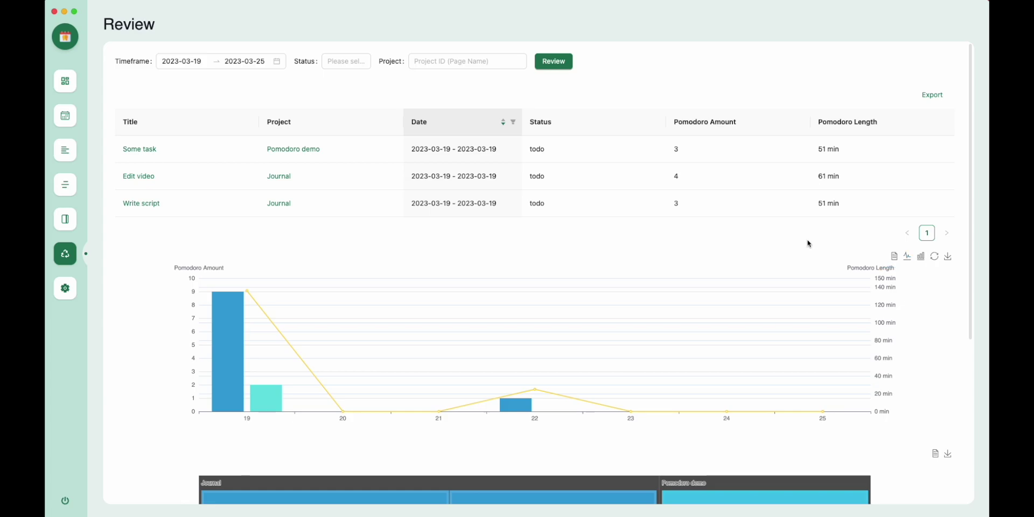
left_click(920, 256)
left_click(908, 256)
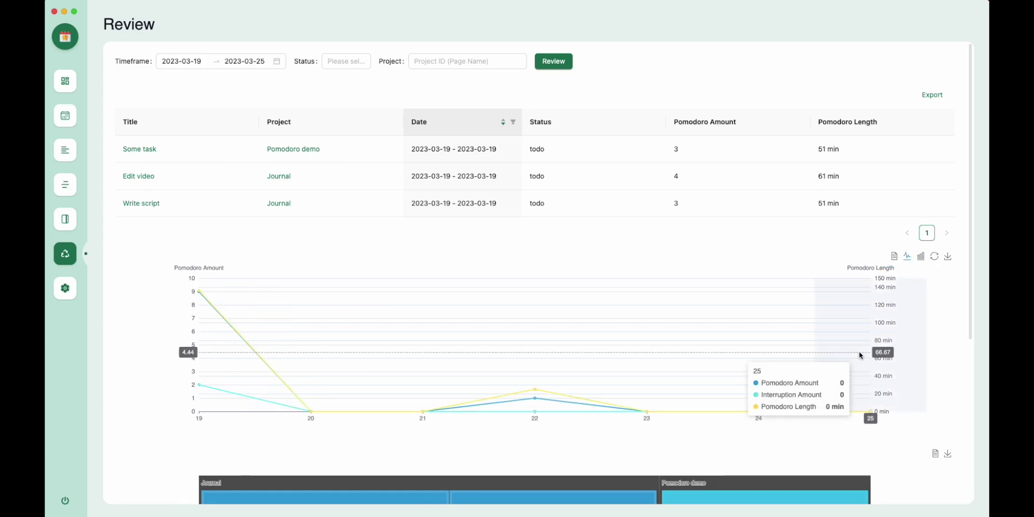
- Copy the chart's raw data into Google Sheets and insert a column chart
left_click(894, 255)
left_click(363, 344)
key("super+a")
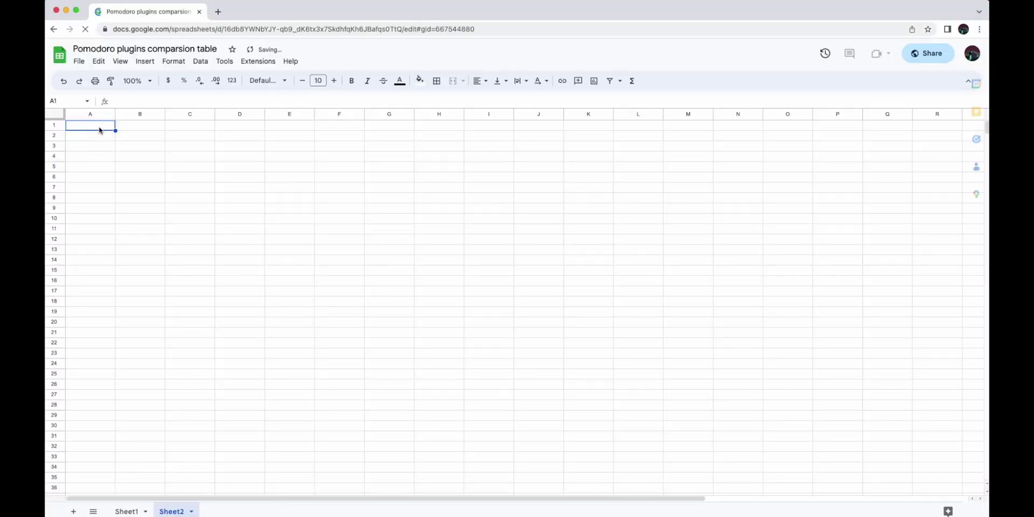
key("super+v")
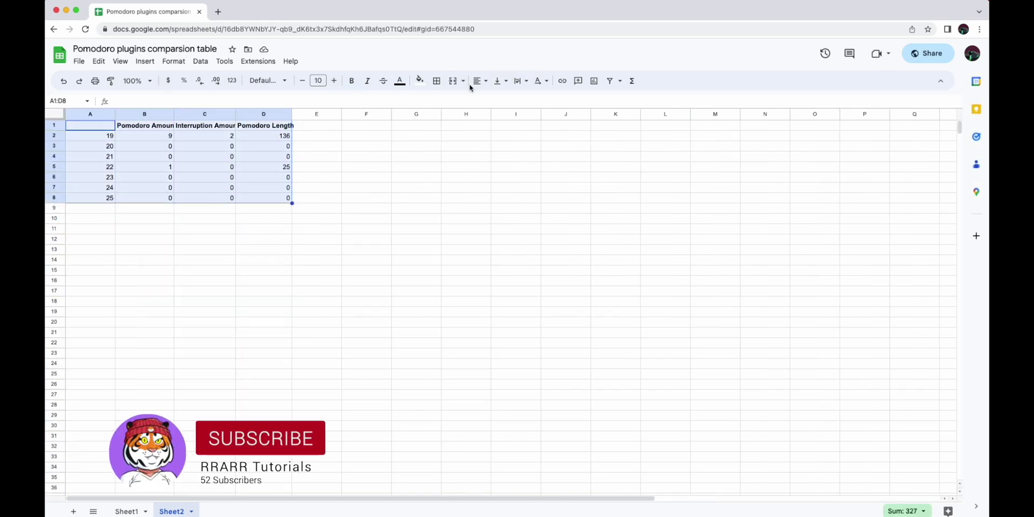
left_click(594, 80)
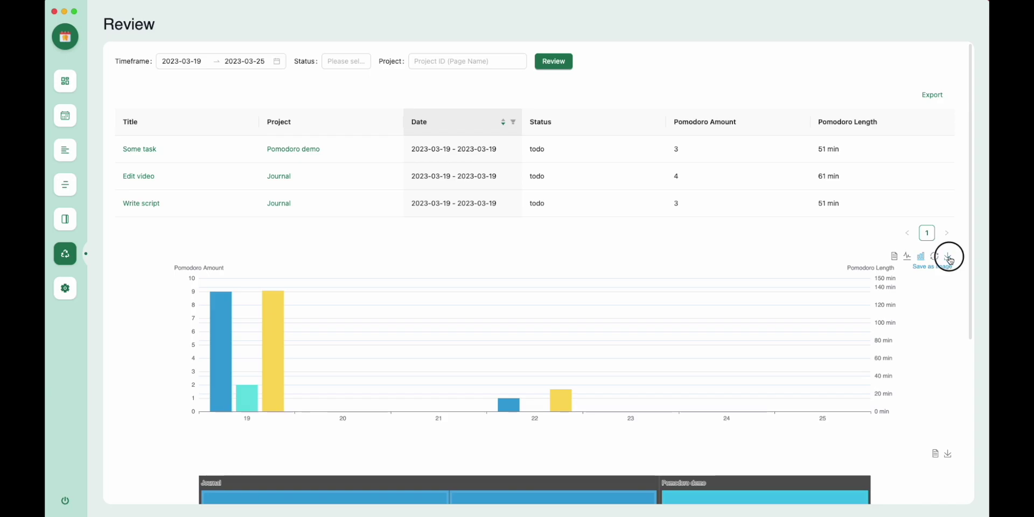
- Save the review chart as an image and highlight Agenda's pomodoro and break length settings
left_click(949, 257)
key("Return")
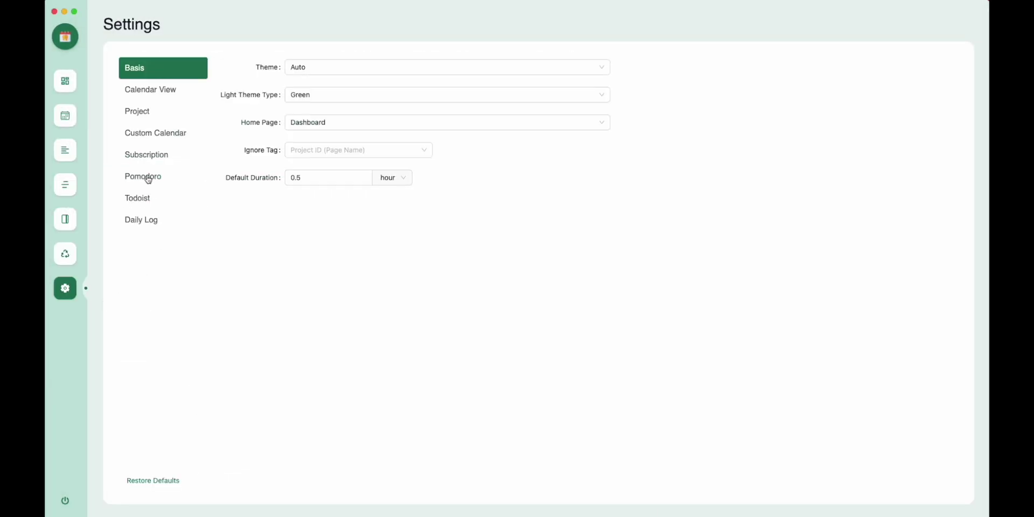
left_click(151, 178)
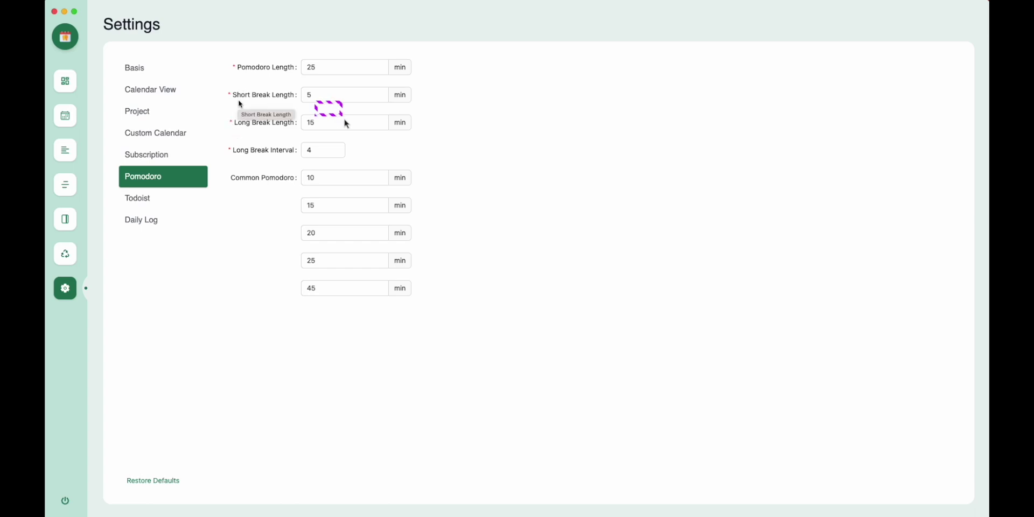
left_click_drag(222, 53, 436, 165)
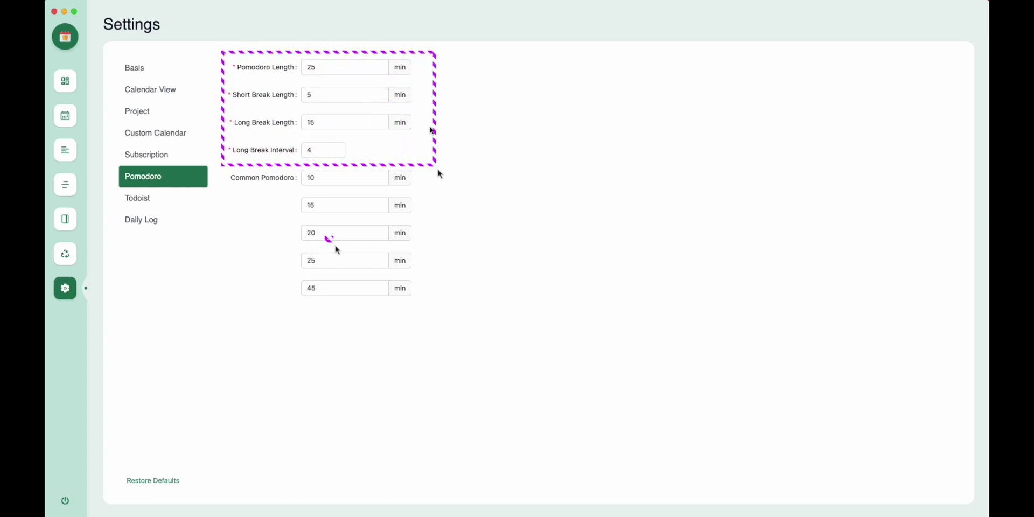
left_click_drag(222, 168, 440, 319)
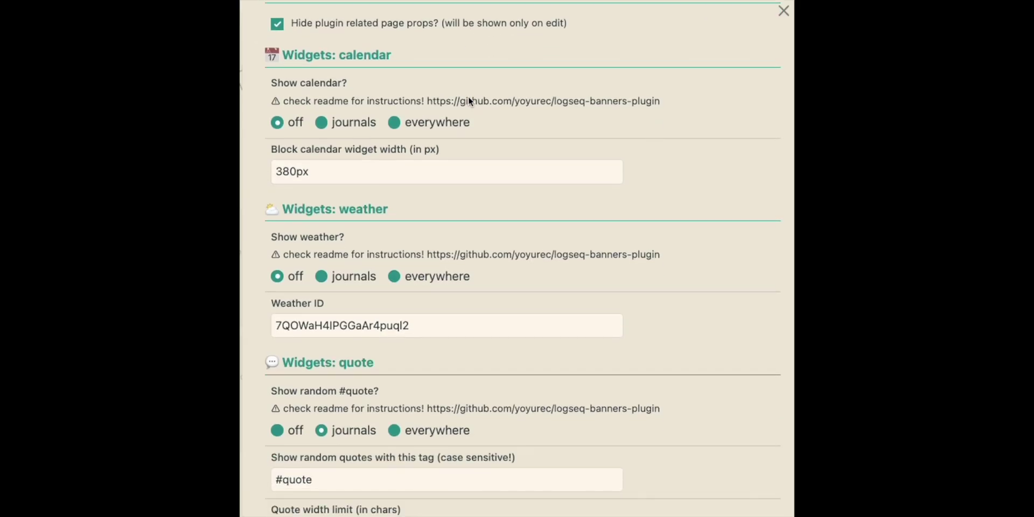
- Inspect the Pomofocus iframe in the Banners custom widget field and set its display off, then everywhere
scroll(467, 96, "down", 10)
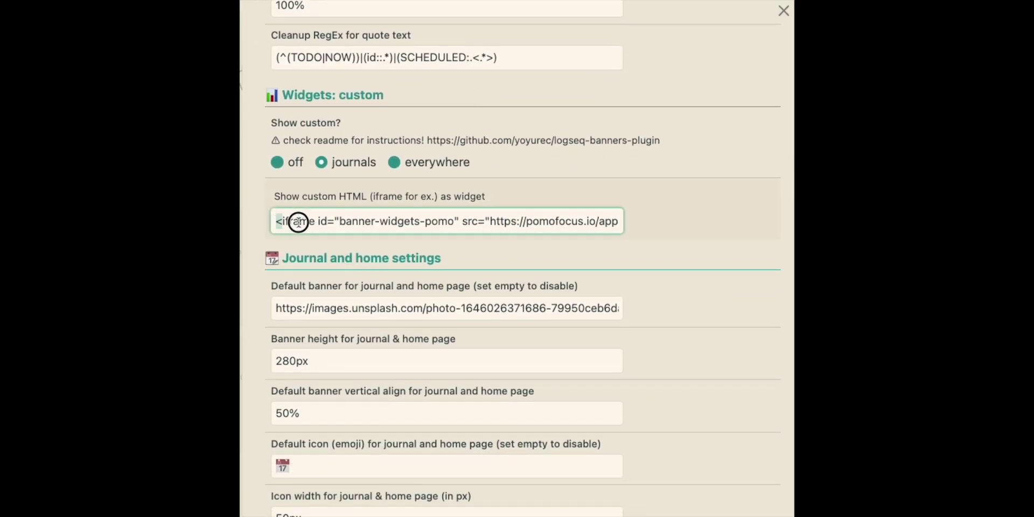
left_click_drag(300, 221, 651, 224)
left_click(430, 204)
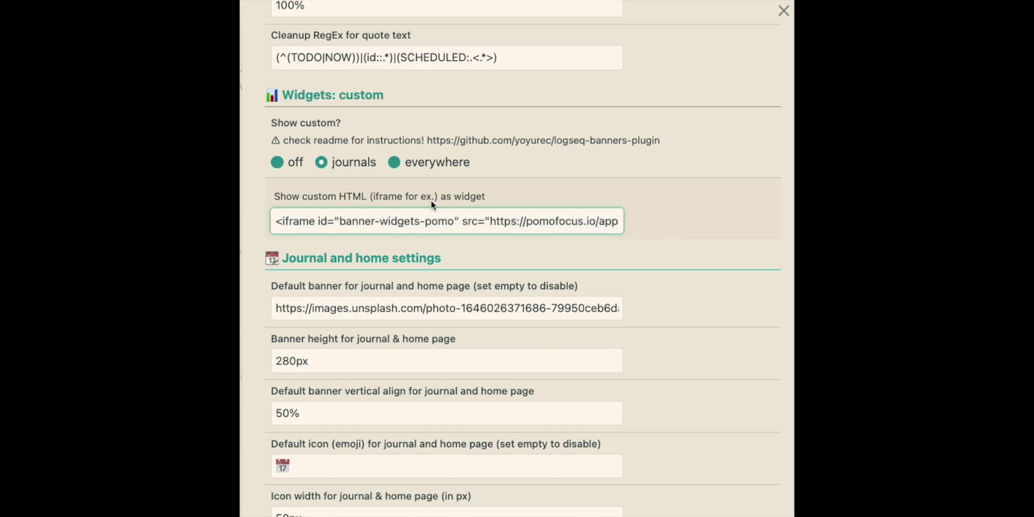
left_click(279, 164)
left_click(399, 163)
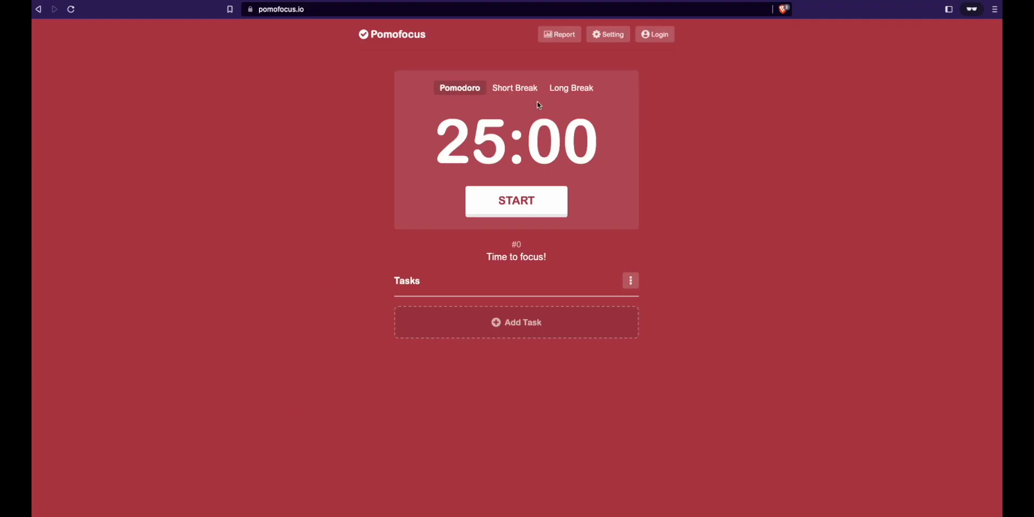
- Cycle the Pomofocus modes, then add task 'Do some useful work' estimated at 2 pomodoros
left_click(515, 87)
left_click(570, 88)
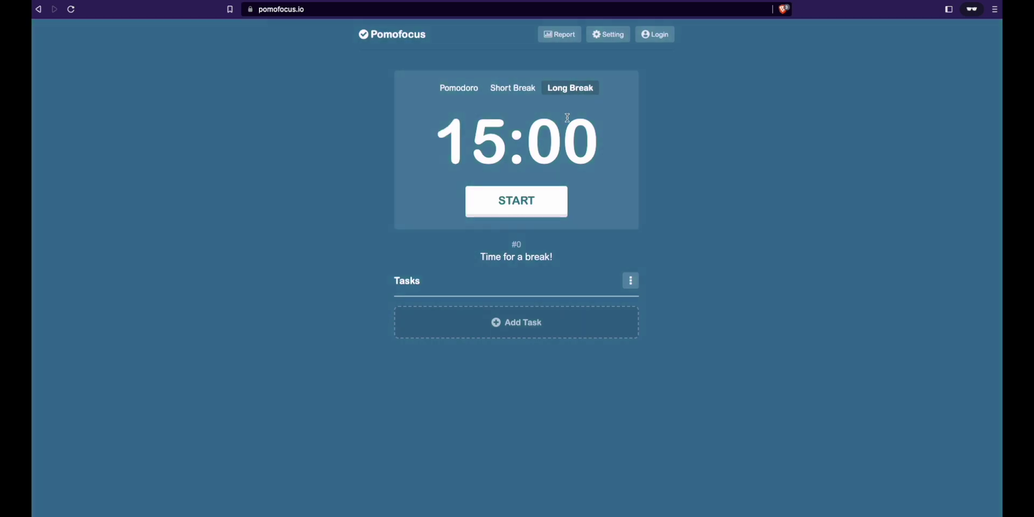
left_click(460, 88)
left_click(586, 334)
type("Do some us")
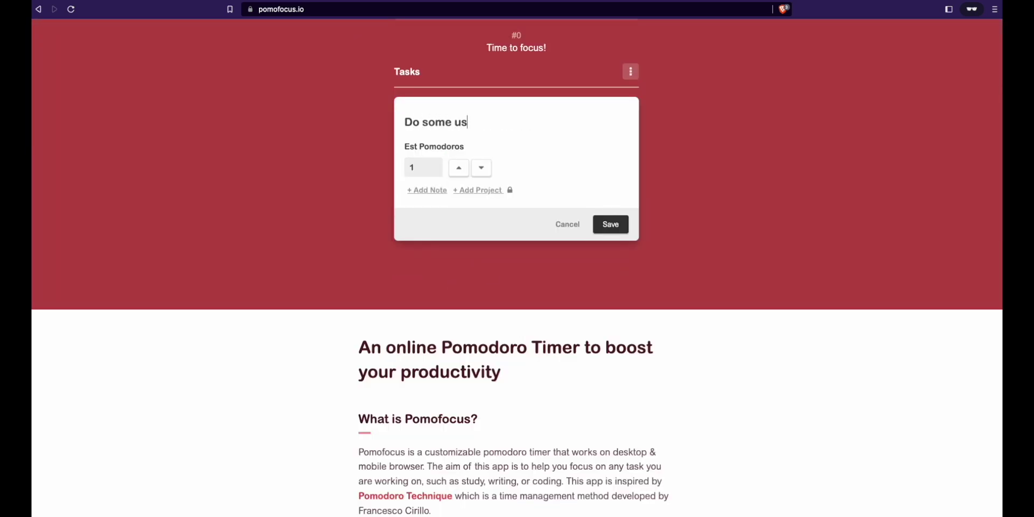
type("eful work")
left_click(459, 167)
left_click(610, 224)
left_click(520, 215)
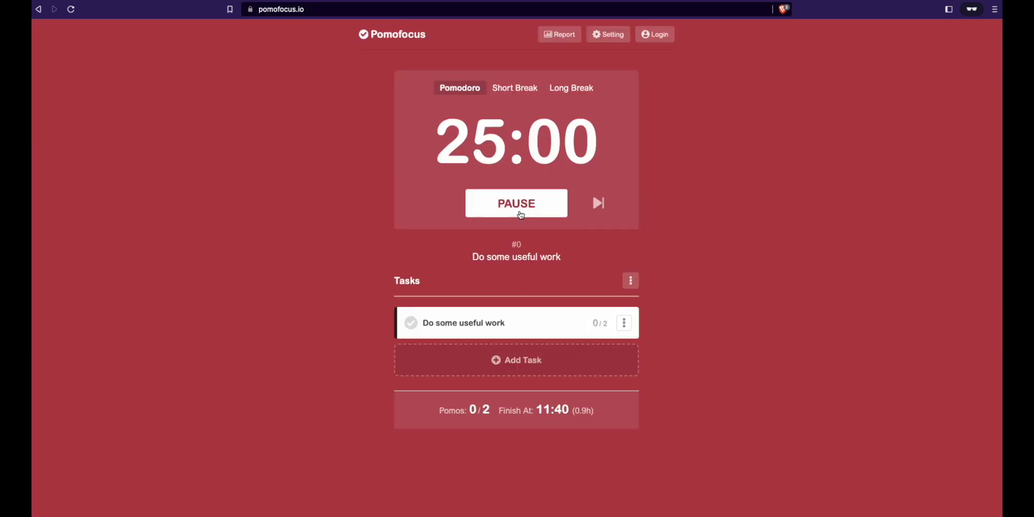
- Browse the Pomofocus report's summary, detail and ranking tabs, then glance at the timer settings
left_click(559, 35)
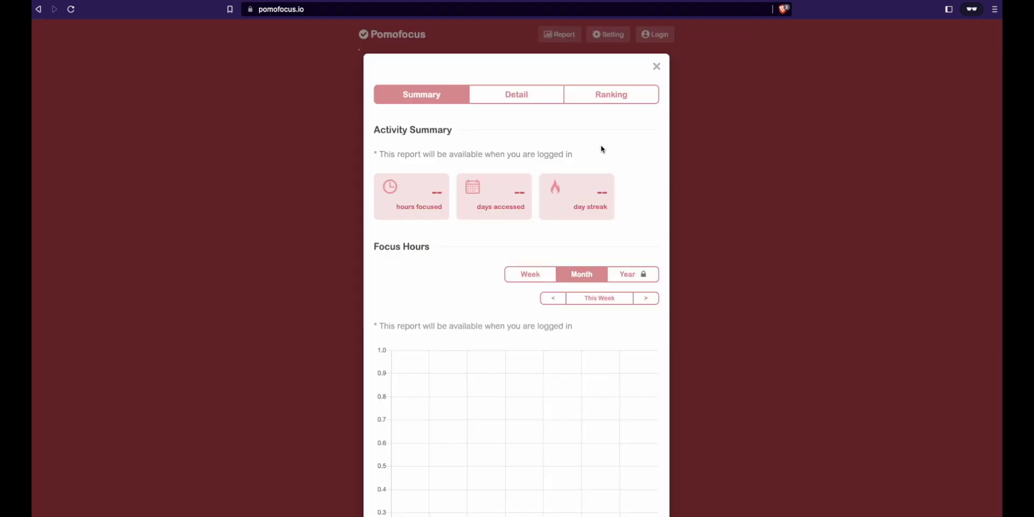
left_click(549, 98)
left_click(619, 227)
left_click(657, 67)
left_click(613, 34)
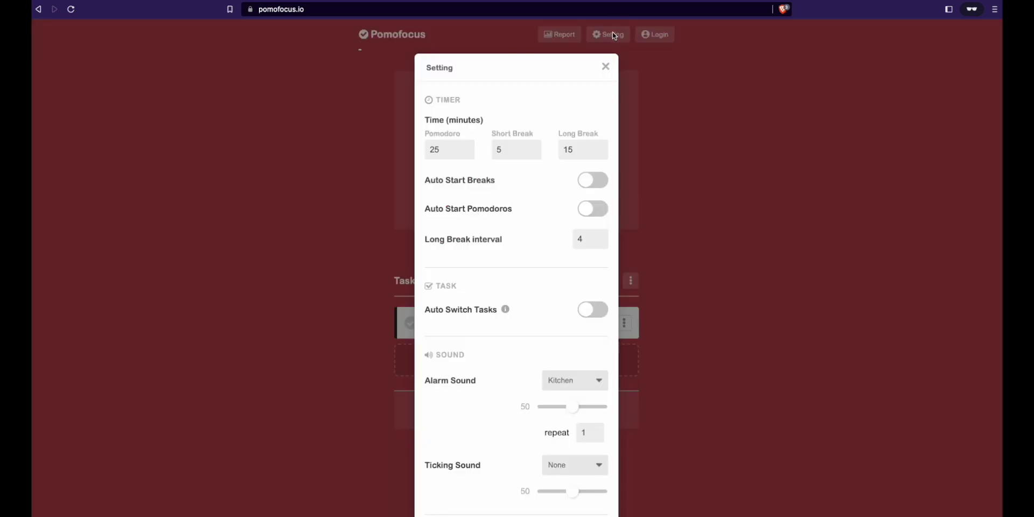
left_click(605, 67)
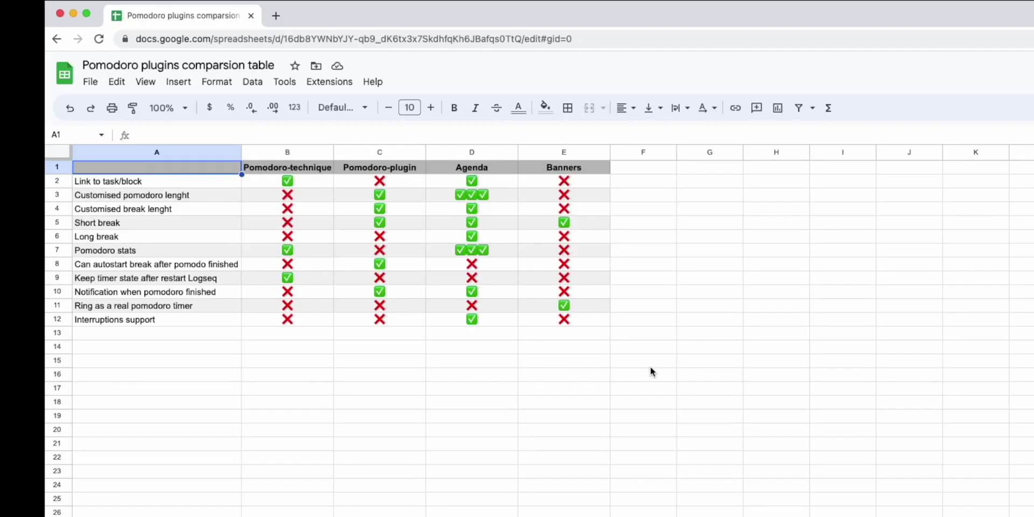
- Review the comparison table, then tick 'Automatically Start Break after Pomodoro' in the plugin settings
left_click(650, 369)
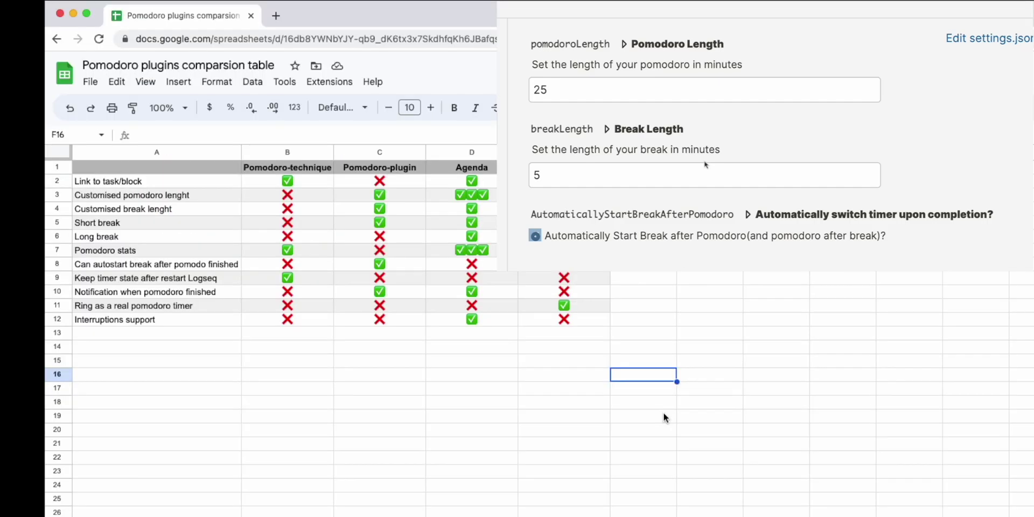
left_click(535, 235)
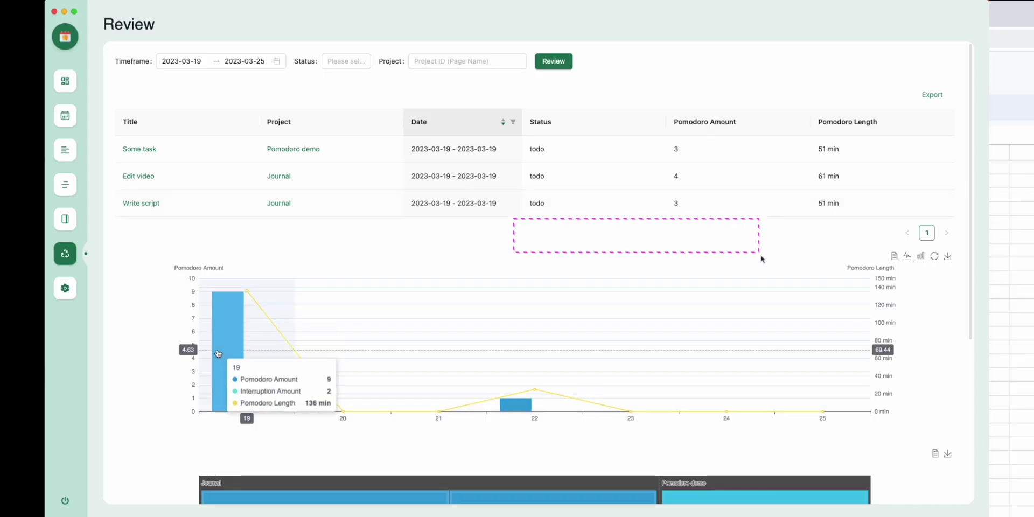
mouse_move(218, 300)
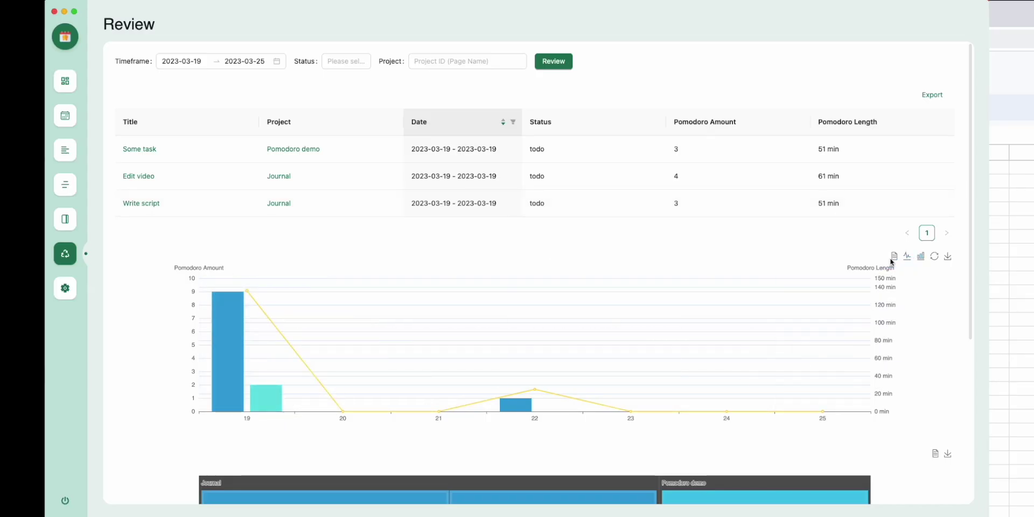
- Switch the review chart to lines and save an internal interruption with the remark 'Drinking water'
left_click(921, 256)
left_click(907, 256)
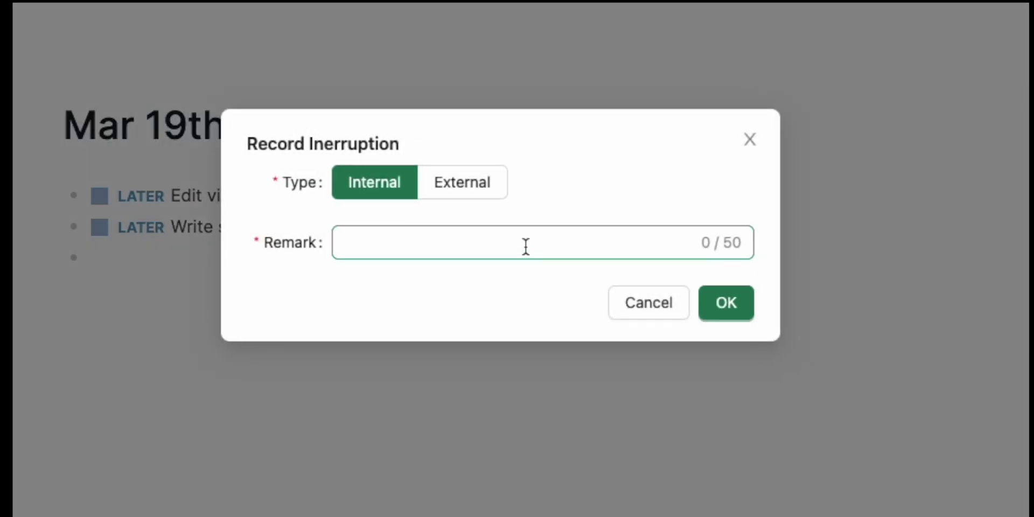
type("Drinking water")
left_click(738, 312)
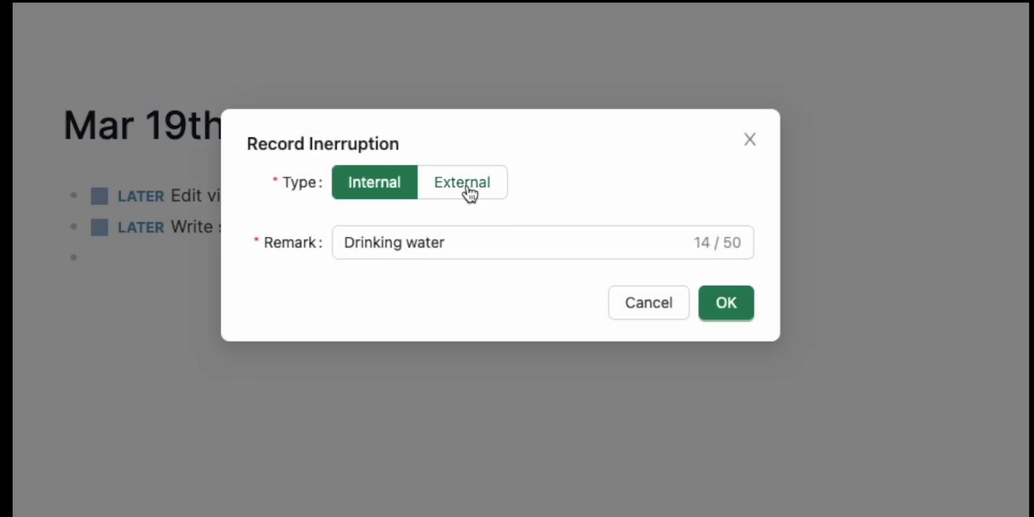
- Mark a new interruption as External and begin replacing its remark with 'Fr'
left_click(466, 183)
triple_click(489, 233)
type("Fr")
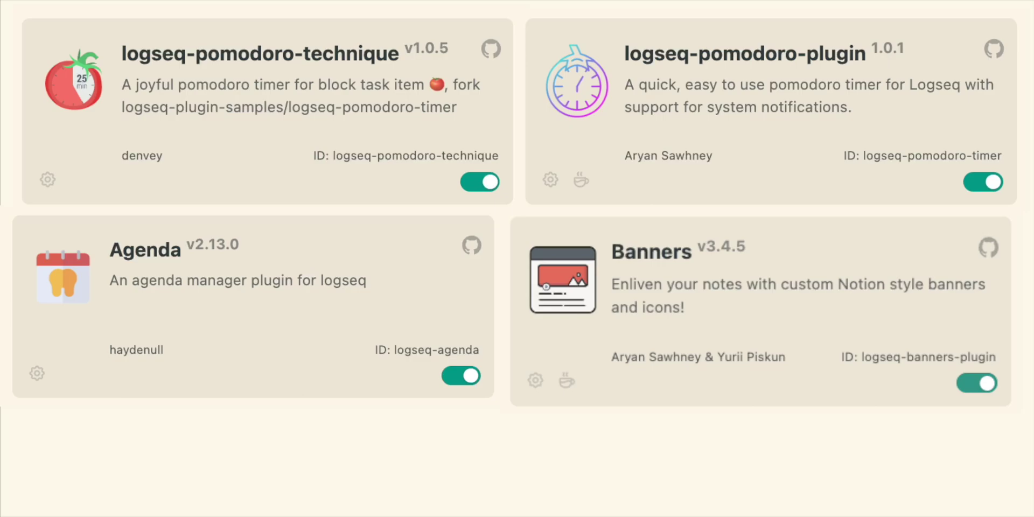